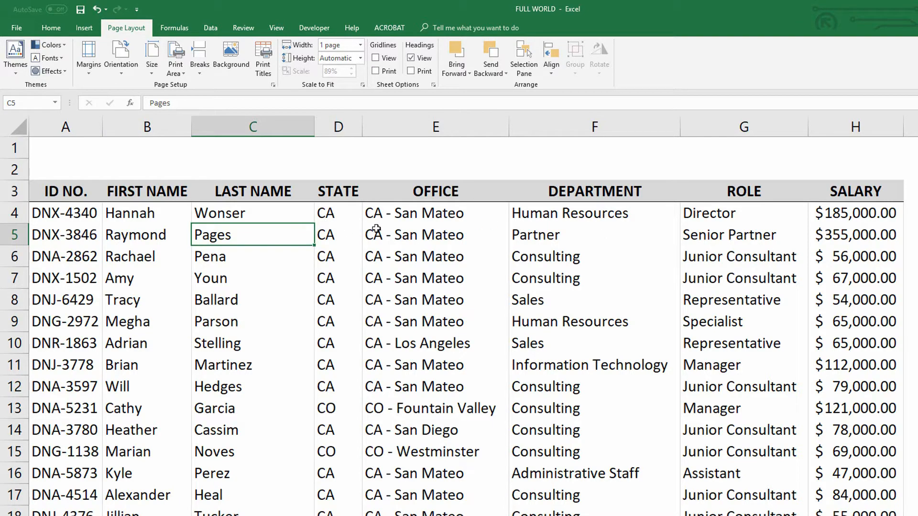
- Select cell B4 and turn on filtering for the employee table headers
{"action": "left_click", "coordinate": [73, 127]}
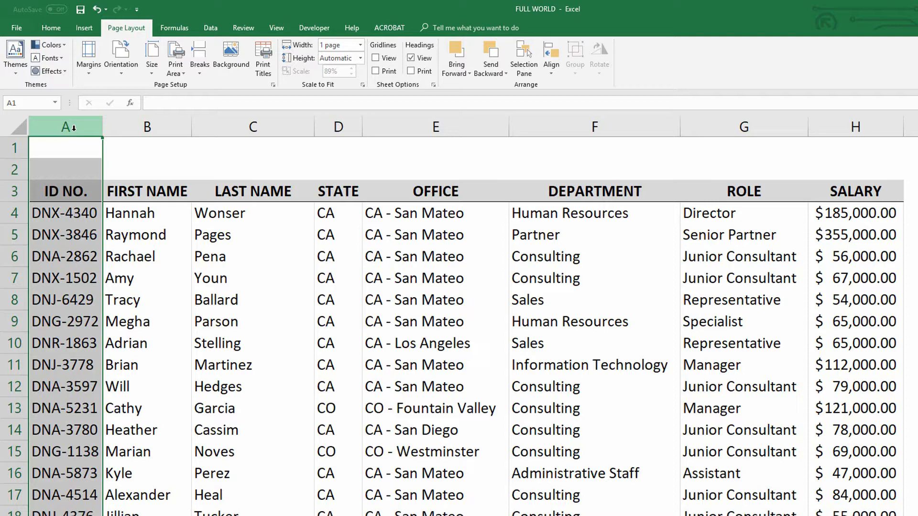
{"action": "left_click", "coordinate": [159, 220]}
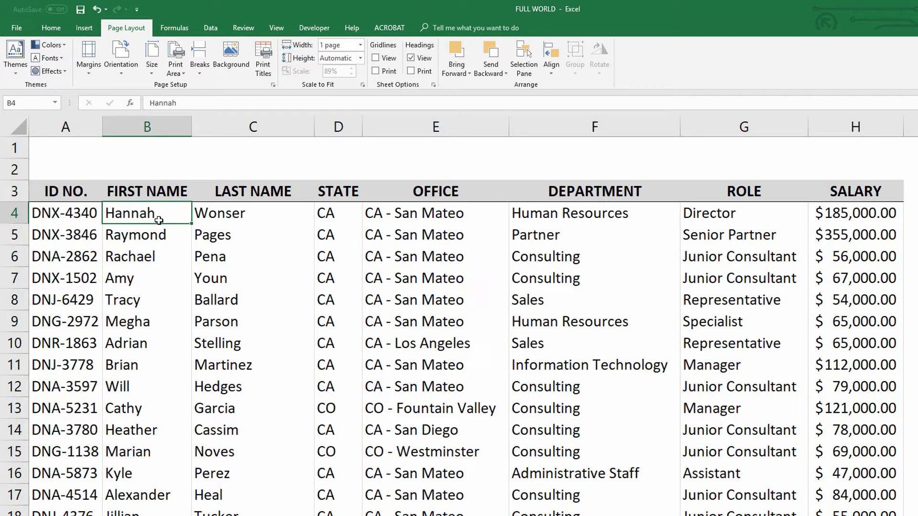
{"action": "left_click", "coordinate": [214, 31]}
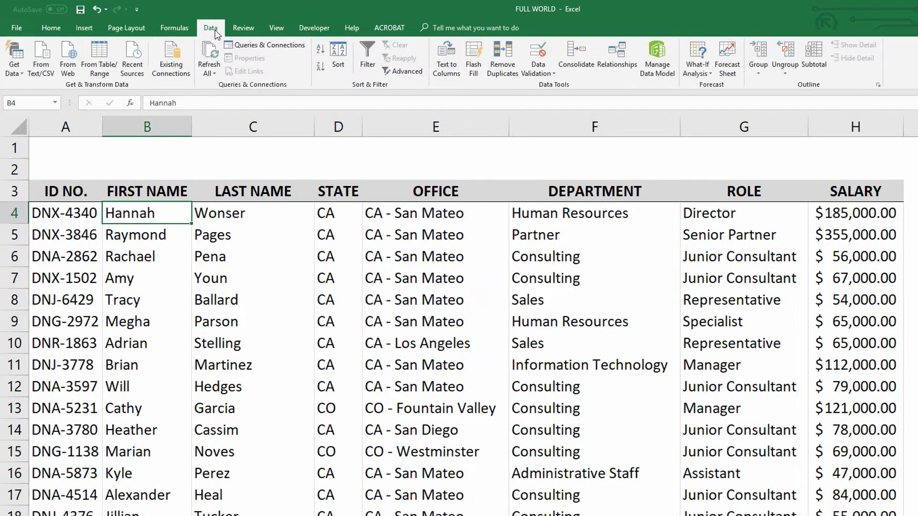
{"action": "left_click", "coordinate": [364, 53]}
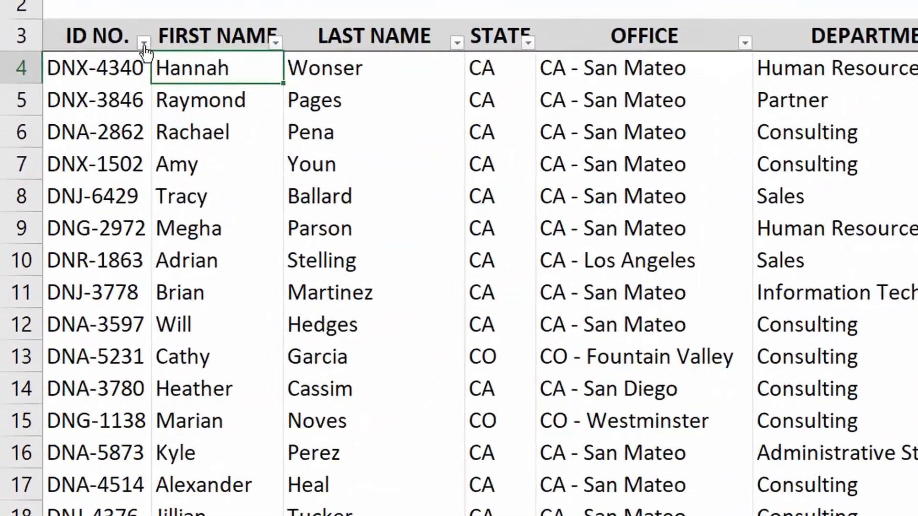
- Show the Text Filters choices in the ID NO. filter dropdown
{"action": "left_click", "coordinate": [144, 43]}
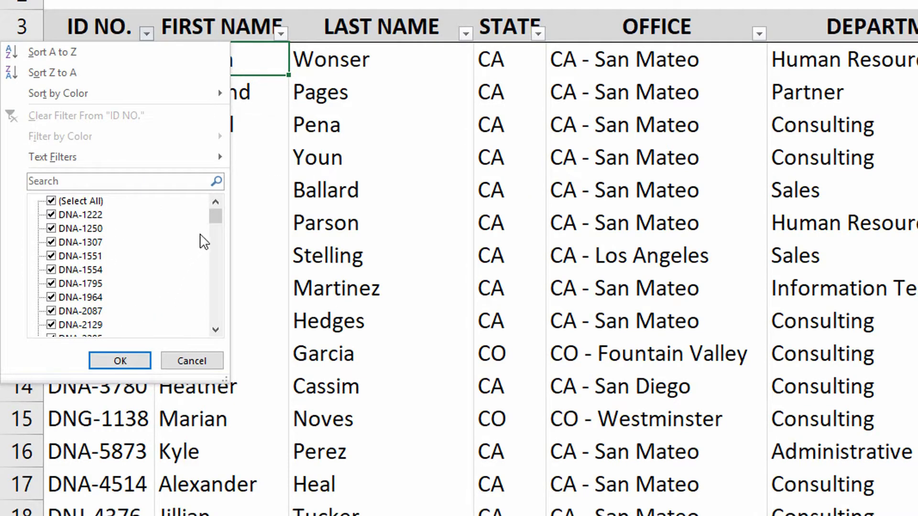
{"action": "left_click_drag", "start_coordinate": [216, 220], "coordinate": [193, 326]}
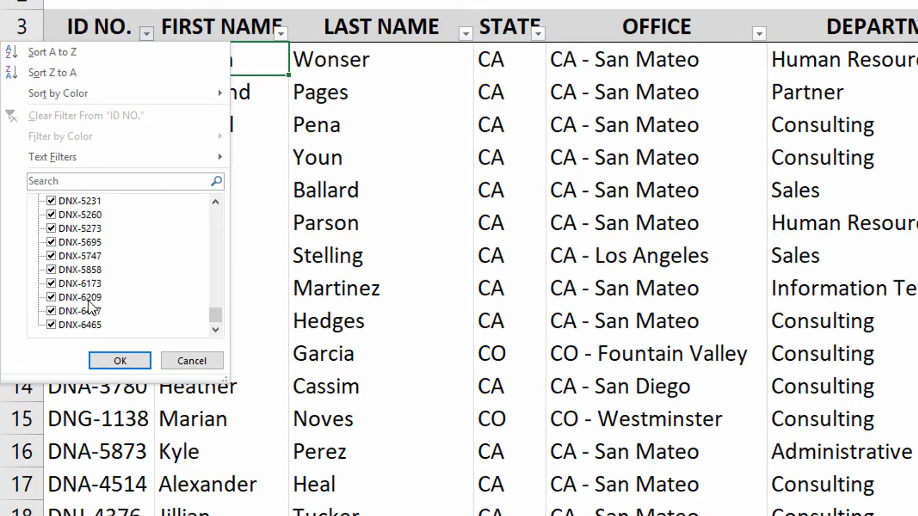
{"action": "mouse_move", "coordinate": [77, 156]}
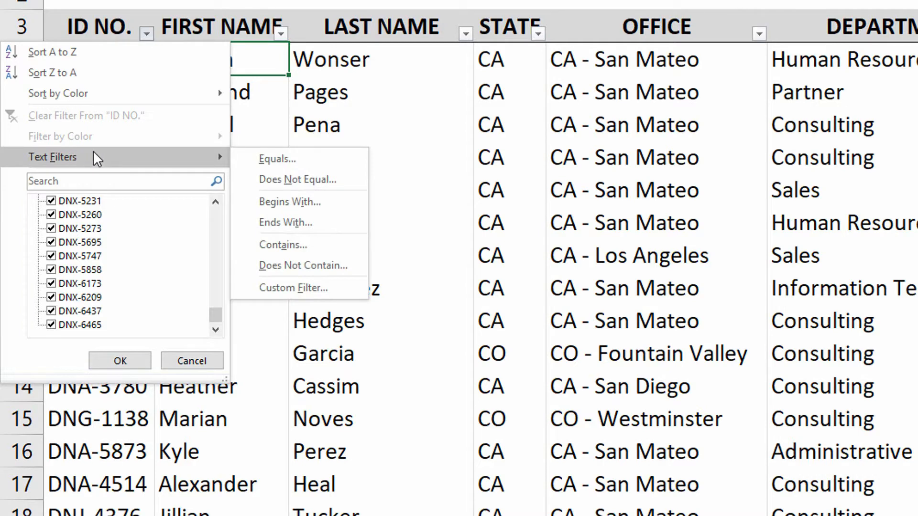
- Apply a Begins With 'DNX' filter to ID NO., then reopen its dropdown
{"action": "left_click", "coordinate": [295, 201]}
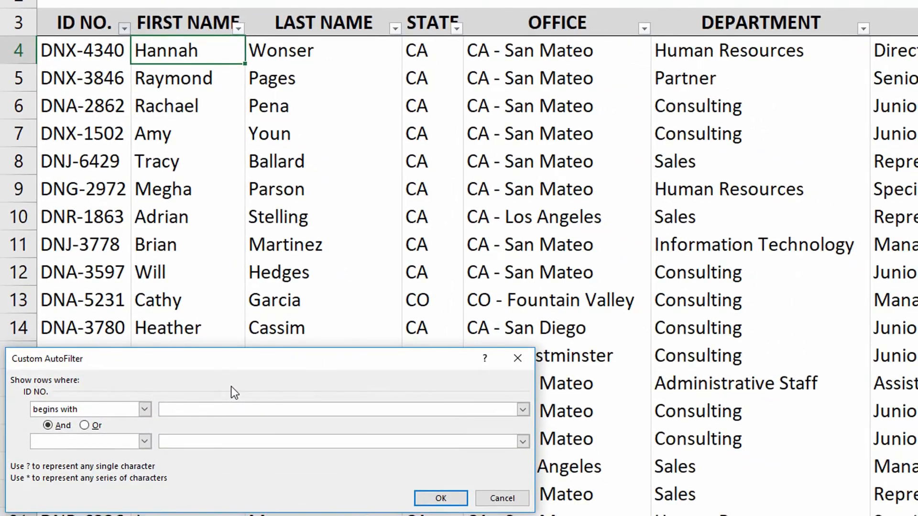
{"action": "type", "text": "DNX"}
{"action": "left_click", "coordinate": [448, 499]}
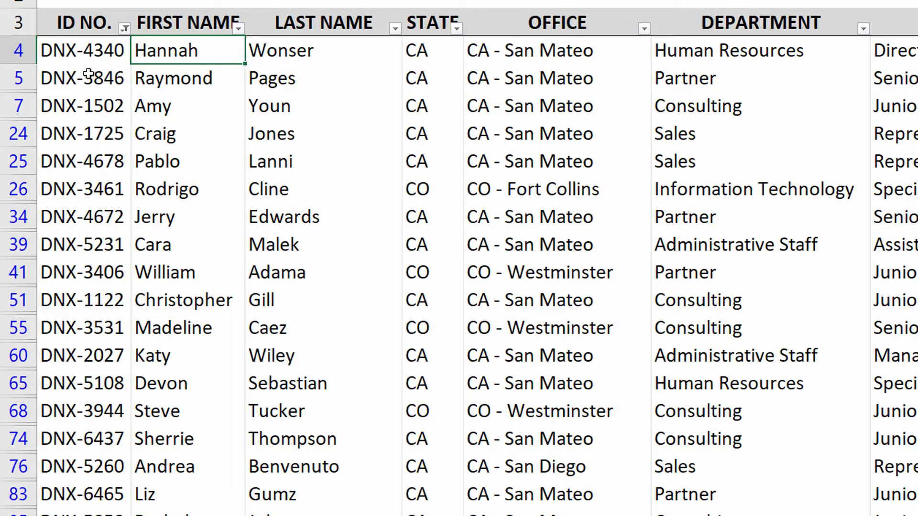
{"action": "left_click", "coordinate": [124, 29]}
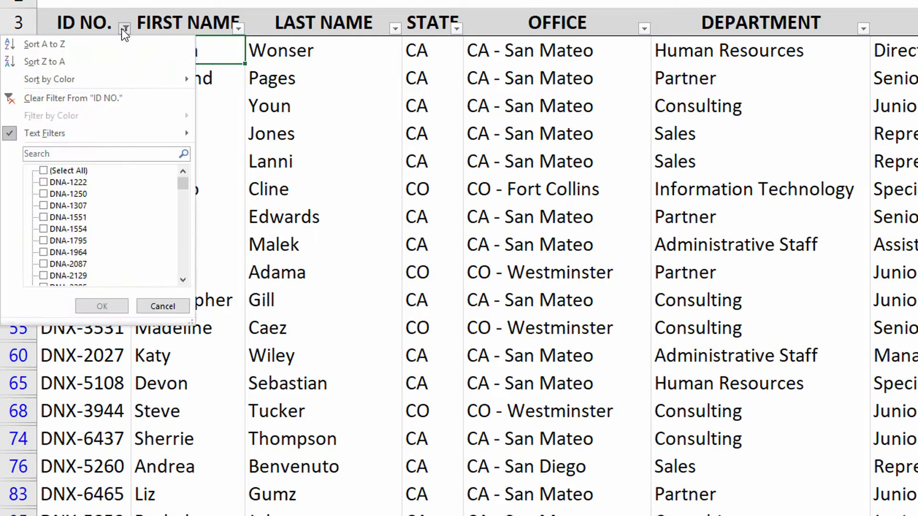
- Clear the ID NO. filter and change cell A6's prefix from DNA to HFX
{"action": "left_click", "coordinate": [104, 96]}
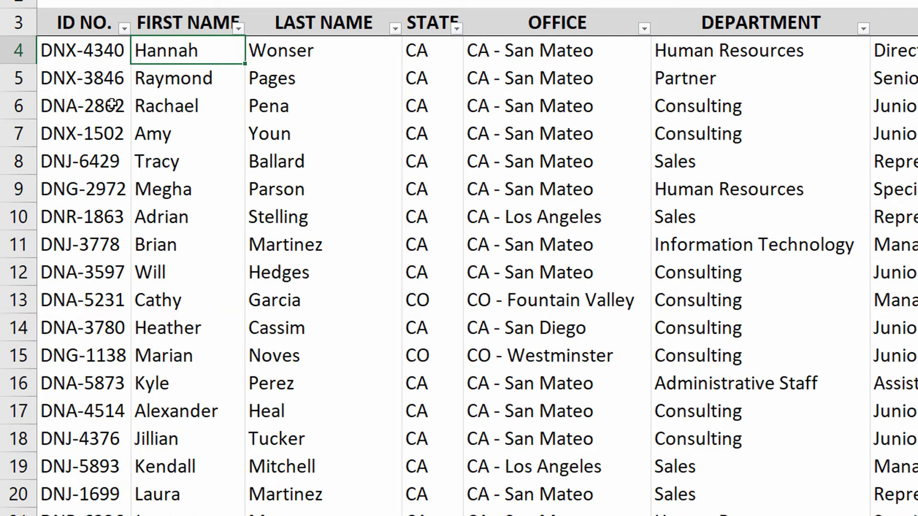
{"action": "double_click", "coordinate": [76, 104]}
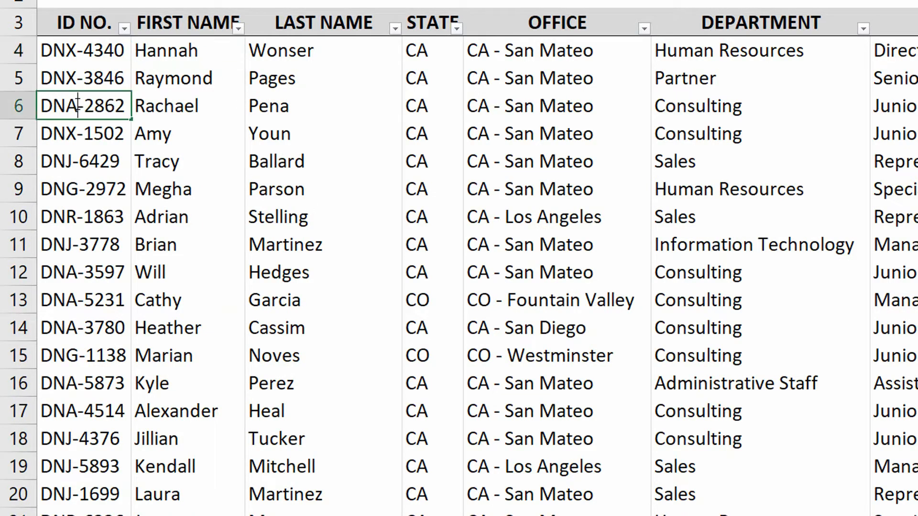
{"action": "left_click_drag", "start_coordinate": [77, 105], "coordinate": [27, 97]}
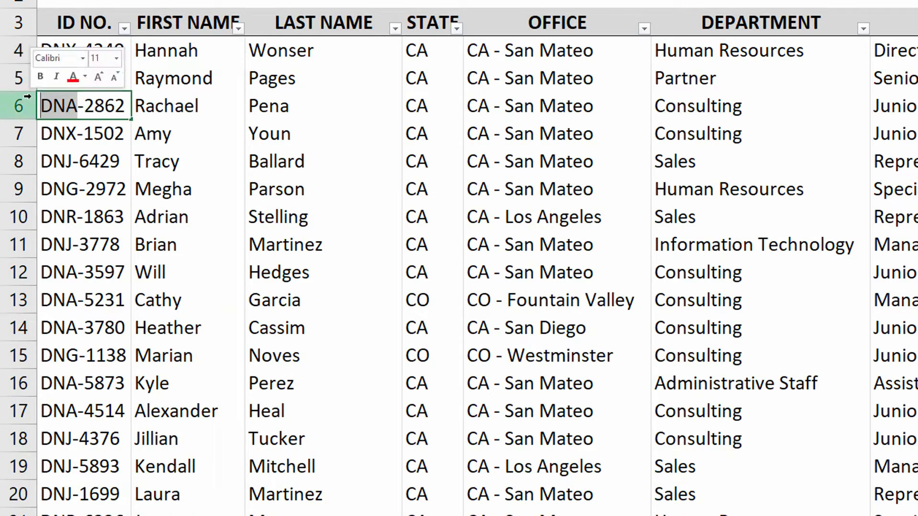
{"action": "type", "text": "HFX"}
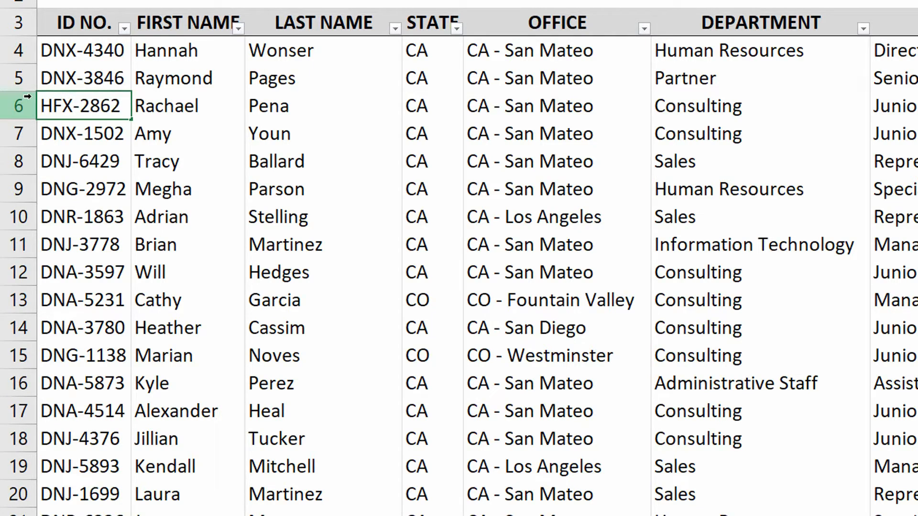
{"action": "key", "text": "Return"}
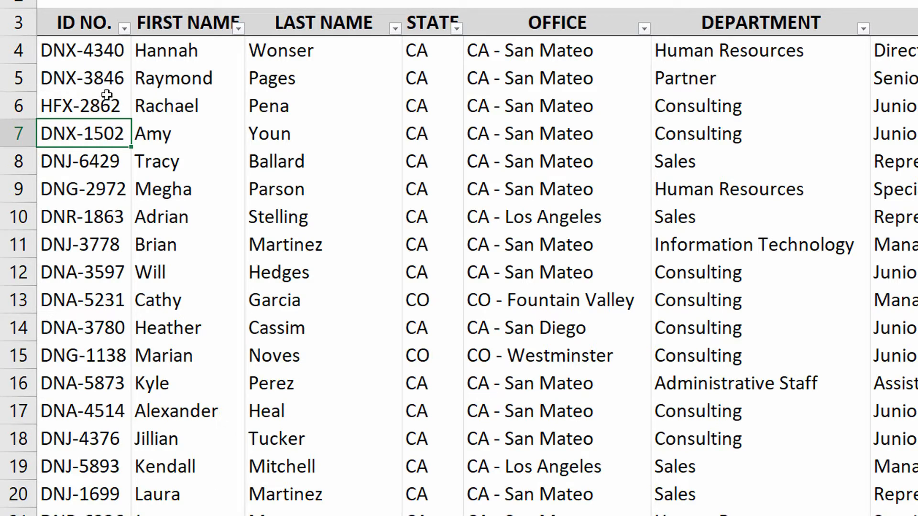
- Open Custom Filter from the ID NO. column's Text Filters menu
{"action": "left_click", "coordinate": [125, 28]}
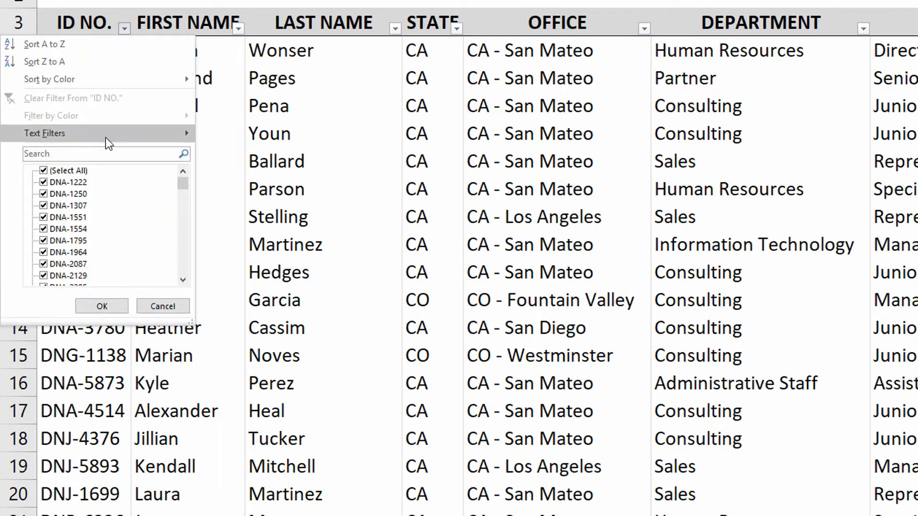
{"action": "mouse_move", "coordinate": [105, 138]}
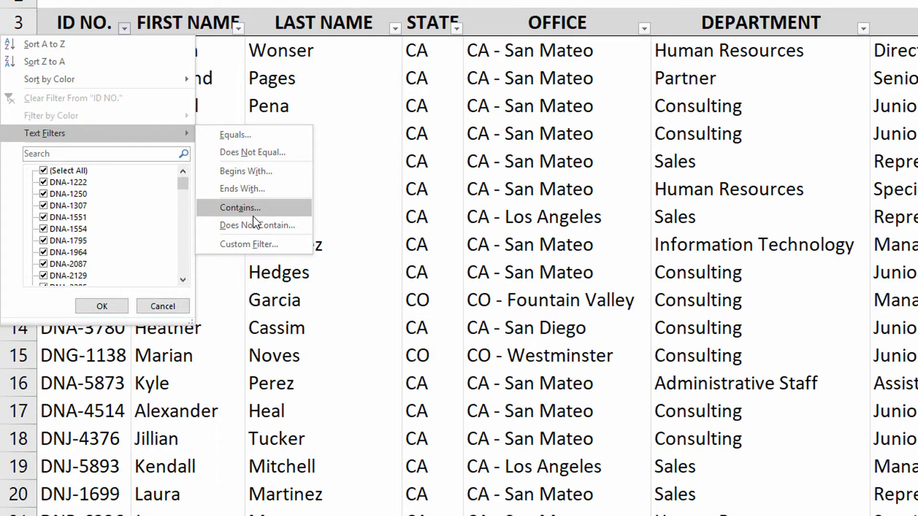
{"action": "left_click", "coordinate": [261, 242]}
- Move the Custom AutoFilter dialog up and apply an equals ??X* filter to ID NO
{"action": "left_click_drag", "start_coordinate": [272, 367], "coordinate": [406, 4]}
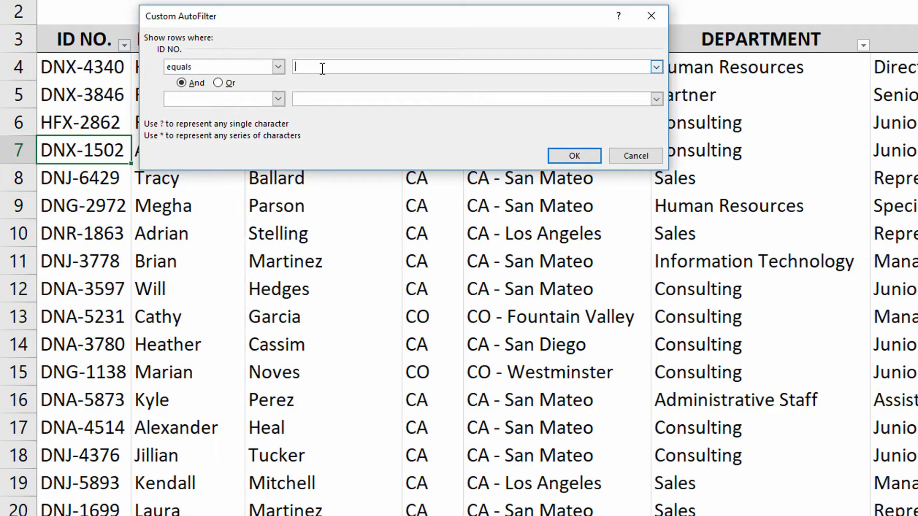
{"action": "type", "text": "??X"}
{"action": "type", "text": "*"}
{"action": "left_click", "coordinate": [574, 156]}
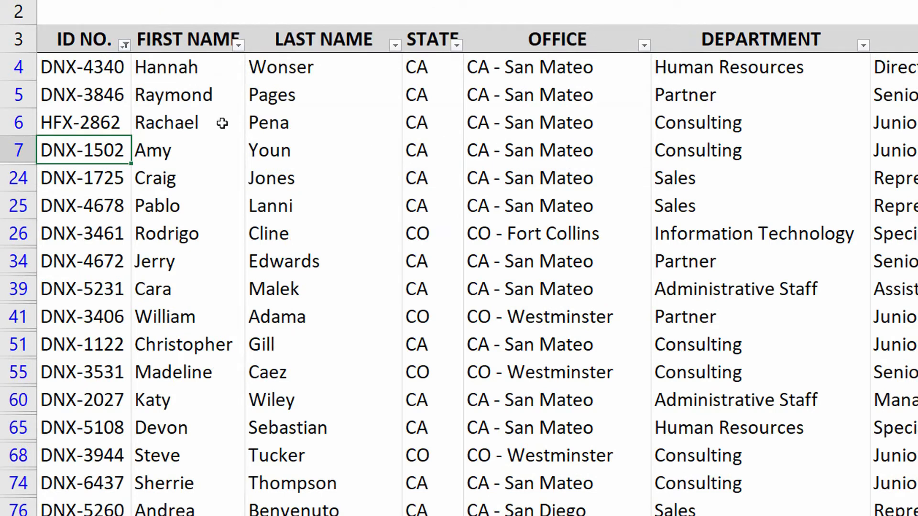
- Select A4:A6, clear the ID NO. filter, and switch to the SPREADSHEET STARTER workbook
{"action": "left_click_drag", "start_coordinate": [91, 73], "coordinate": [93, 122]}
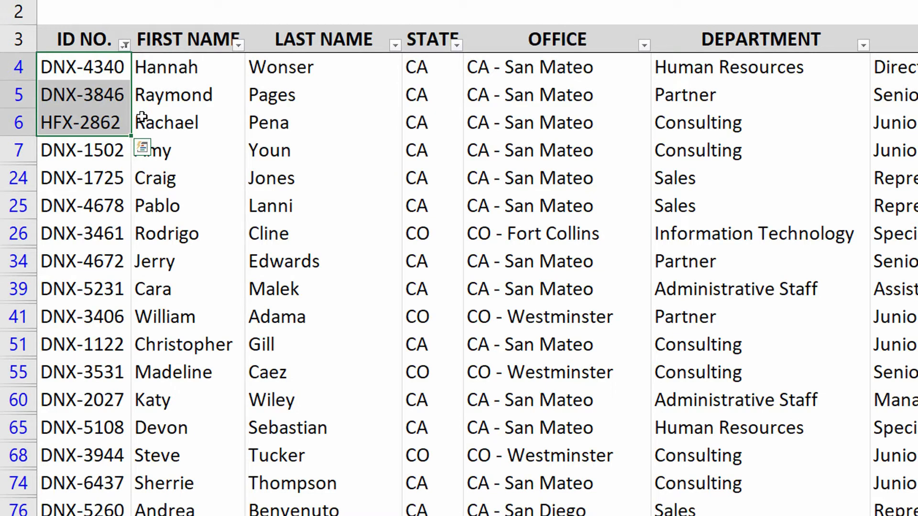
{"action": "key", "text": "alt+a"}
{"action": "key", "text": "c"}
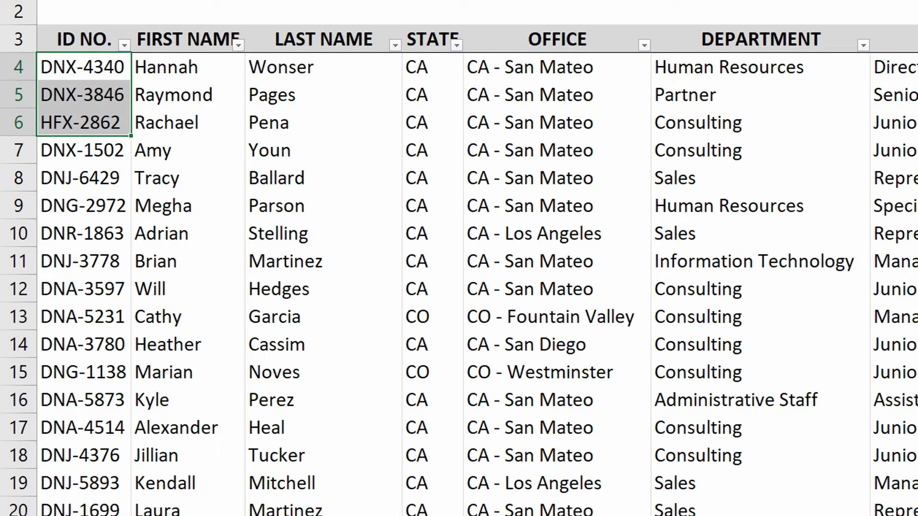
{"action": "left_click", "coordinate": [587, 504]}
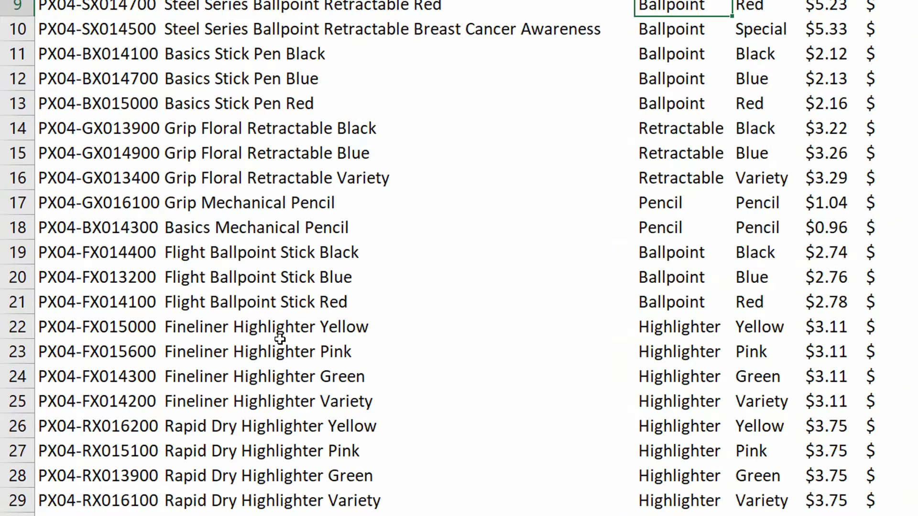
- Enable filtering on the product table with Ctrl+Shift+L and show Product Name's Text Filters
{"action": "scroll", "coordinate": [280, 339], "scroll_direction": "up", "scroll_amount": 3}
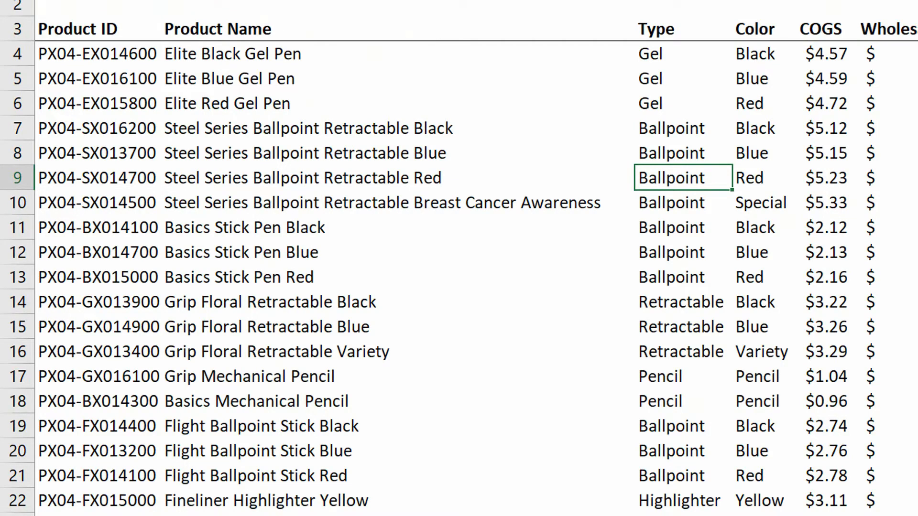
{"action": "key", "text": "ctrl+shift+l"}
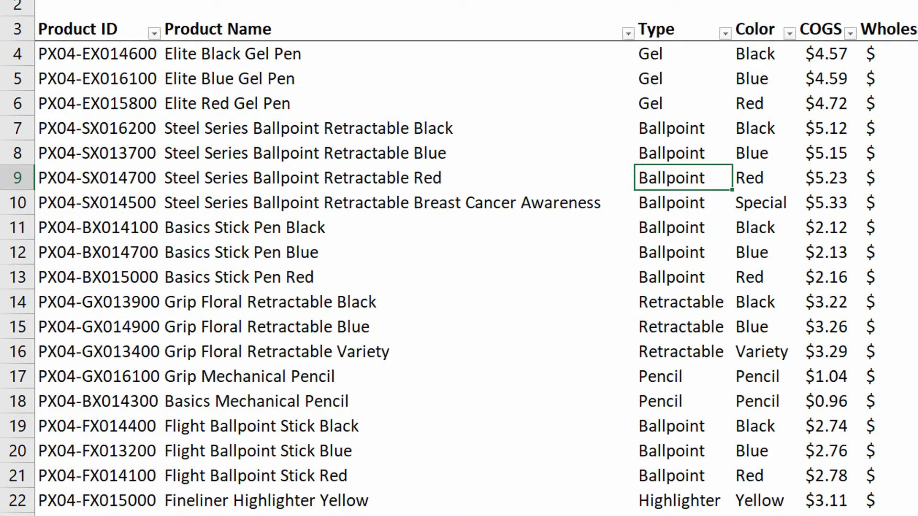
{"action": "left_click", "coordinate": [628, 34]}
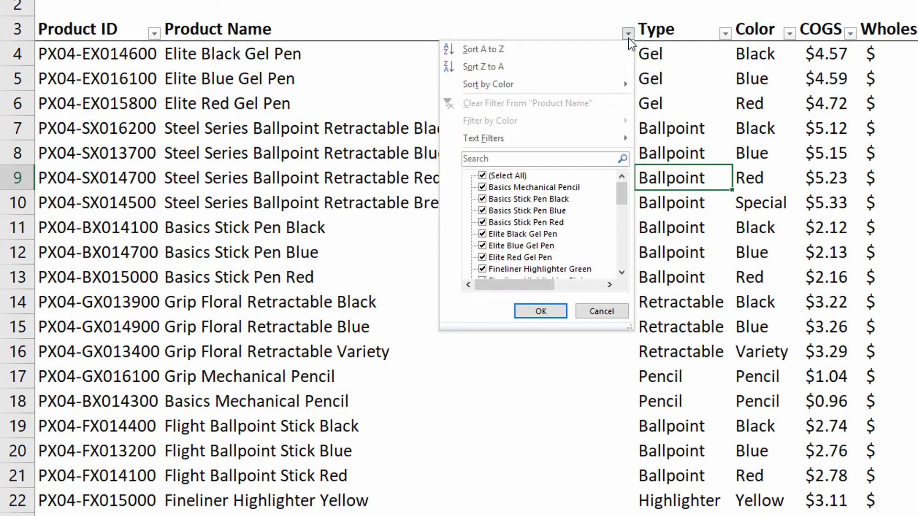
{"action": "mouse_move", "coordinate": [573, 139]}
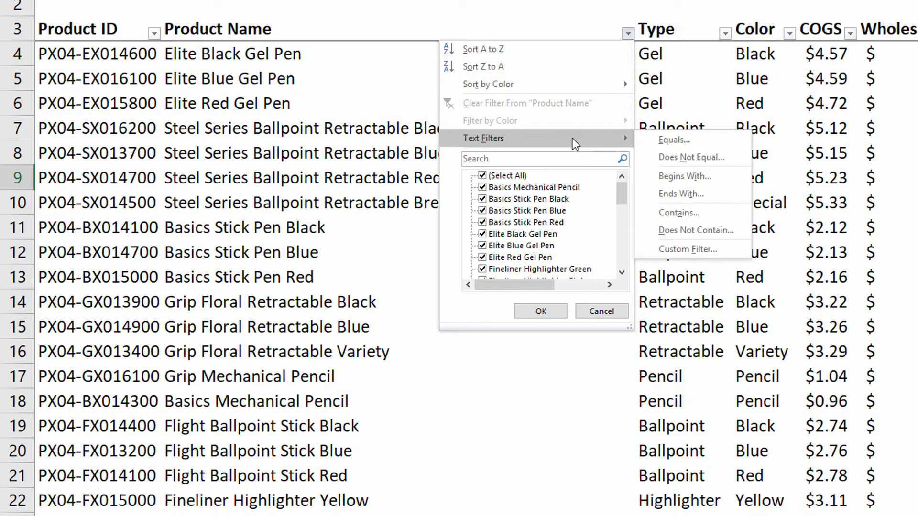
- Filter Product Name to contains 'Highligh', then clear that filter
{"action": "left_click", "coordinate": [679, 213]}
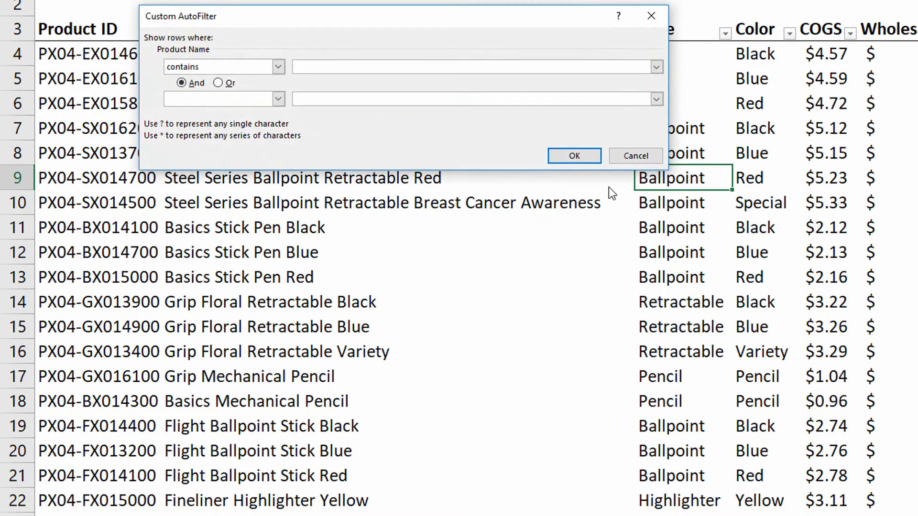
{"action": "type", "text": "Highlighter"}
{"action": "left_click", "coordinate": [574, 157]}
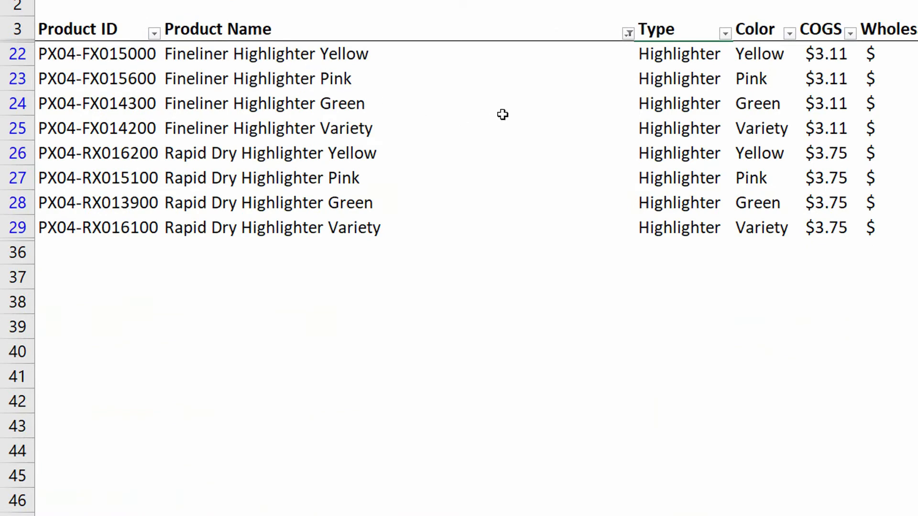
{"action": "left_click", "coordinate": [629, 33]}
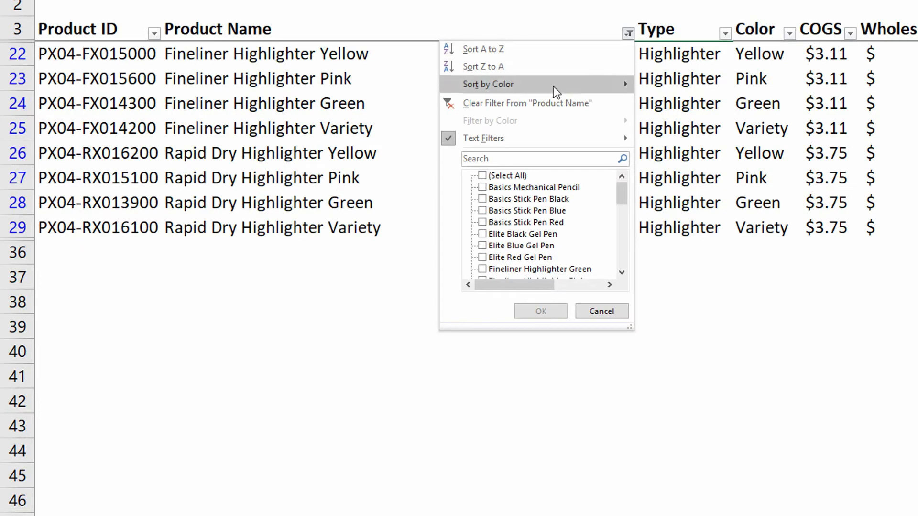
{"action": "left_click", "coordinate": [539, 102]}
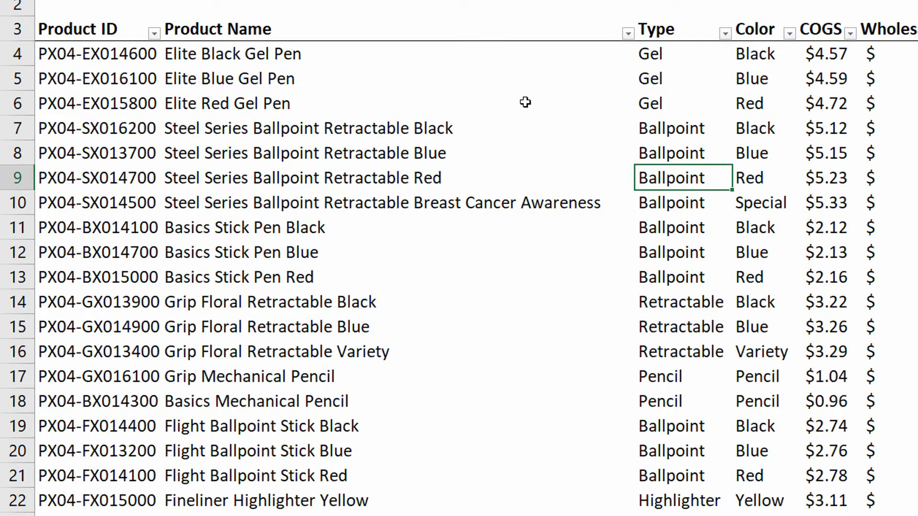
- Apply a Custom AutoFilter of equals *Highlighter* to the Product Name column
{"action": "left_click", "coordinate": [473, 95]}
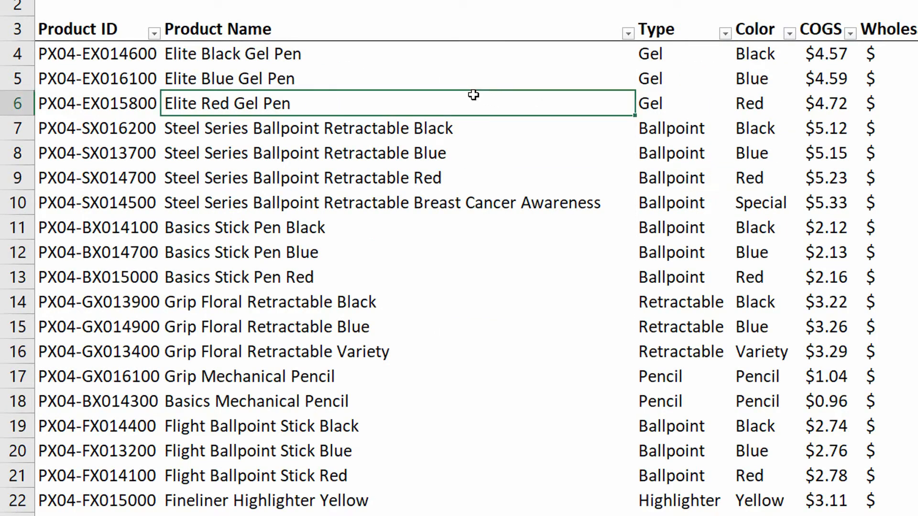
{"action": "left_click", "coordinate": [629, 33]}
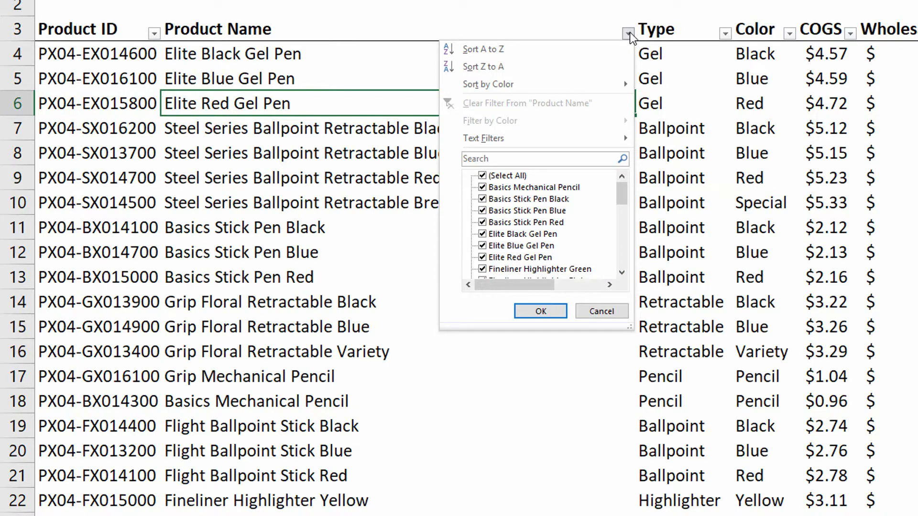
{"action": "mouse_move", "coordinate": [551, 135]}
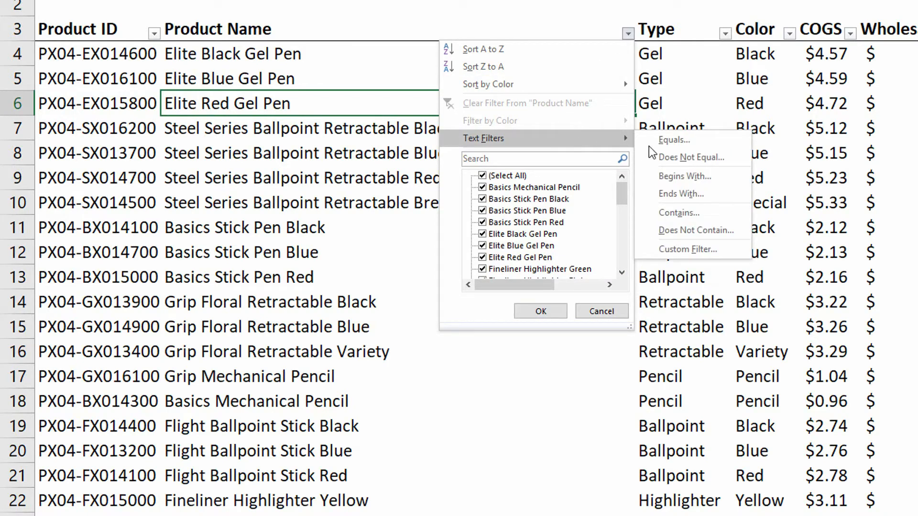
{"action": "left_click", "coordinate": [689, 249]}
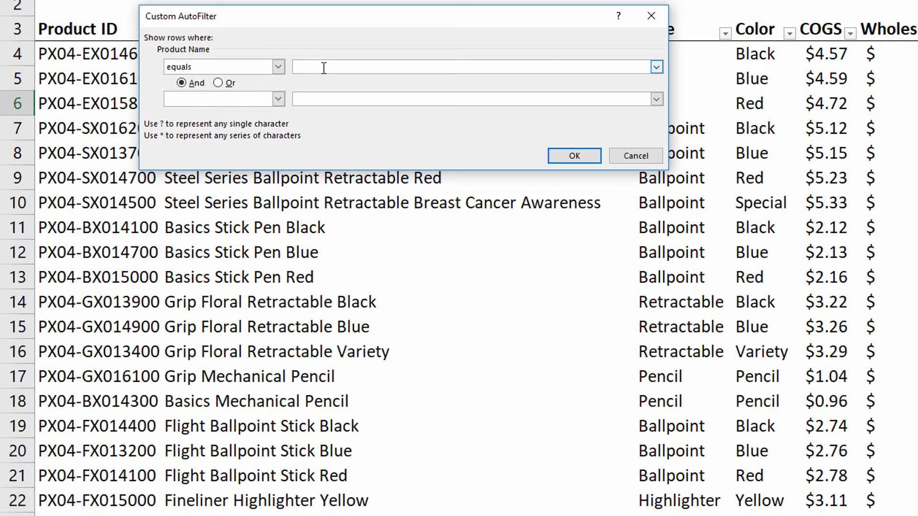
{"action": "type", "text": "*Highlighter*"}
{"action": "left_click", "coordinate": [554, 156]}
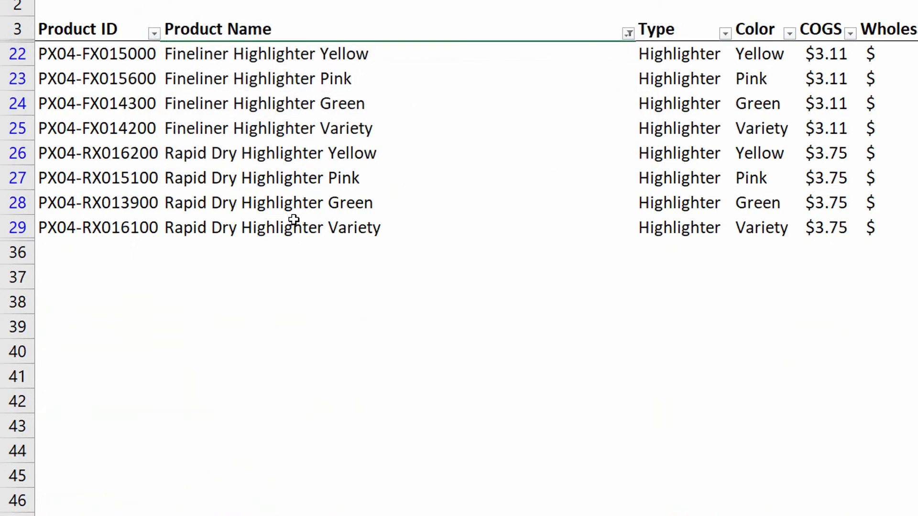
- Undo the *Highlighter* filter with Ctrl+Z and scroll through the full product list
{"action": "key", "text": "ctrl+z"}
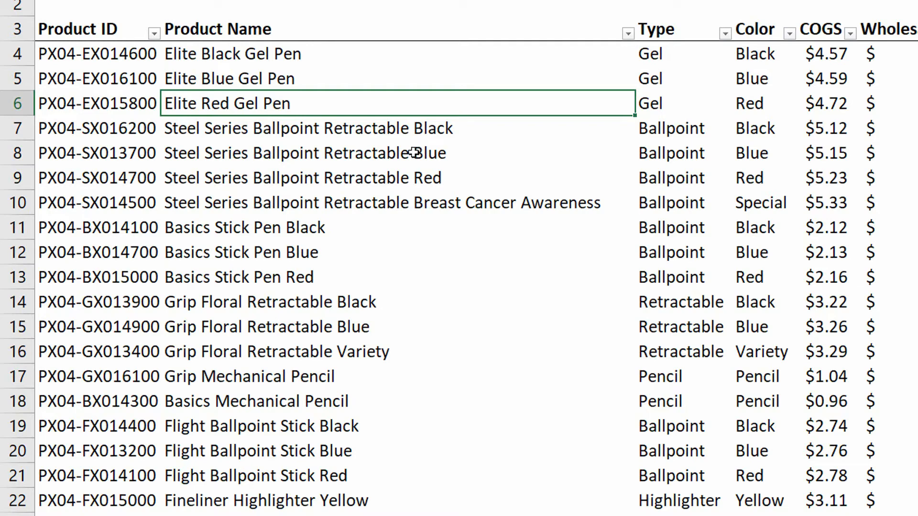
{"action": "scroll", "coordinate": [414, 153], "scroll_direction": "down", "scroll_amount": 3}
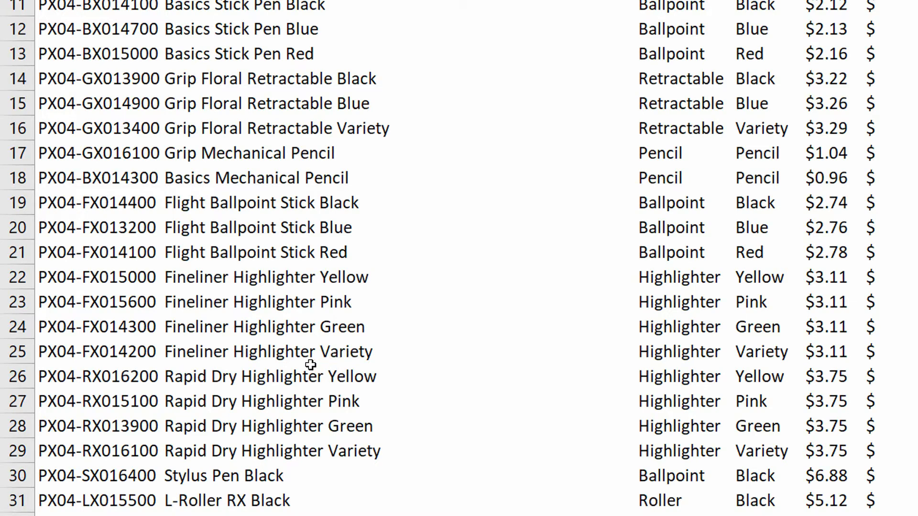
{"action": "scroll", "coordinate": [311, 365], "scroll_direction": "up", "scroll_amount": 3}
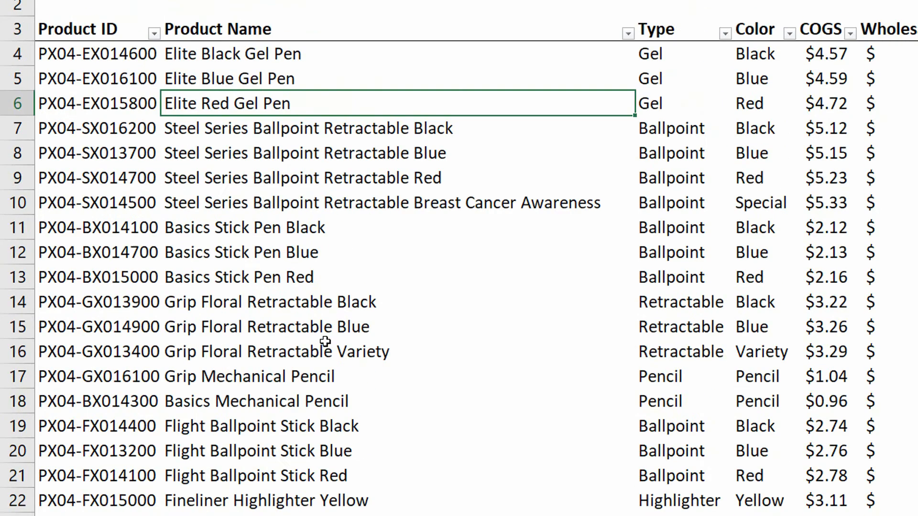
{"action": "left_click", "coordinate": [628, 34]}
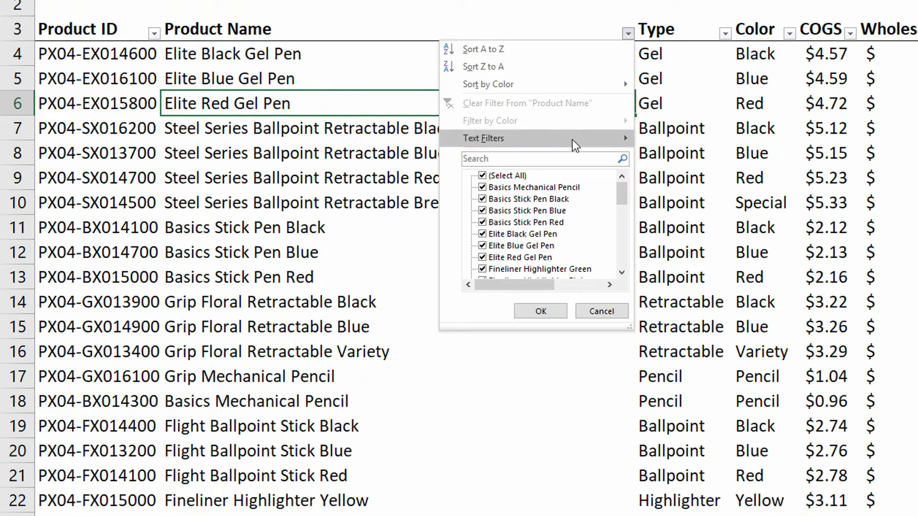
{"action": "mouse_move", "coordinate": [573, 139]}
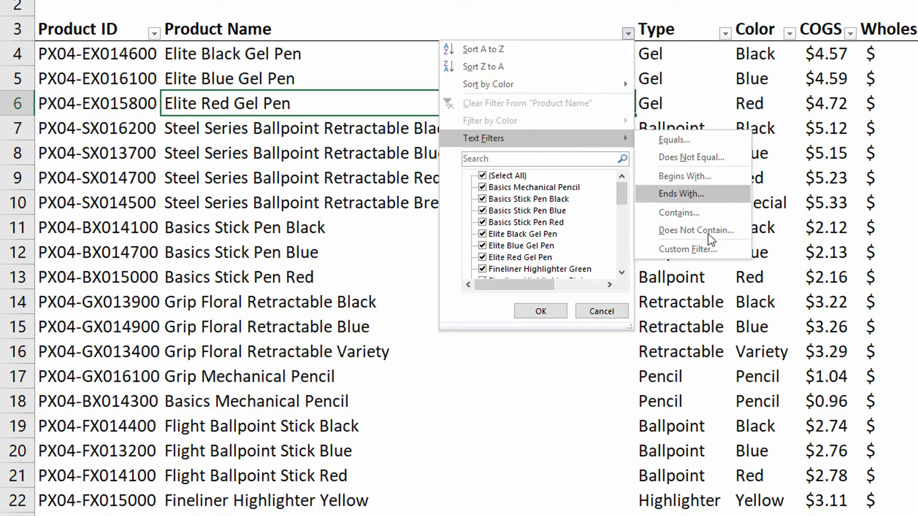
{"action": "left_click", "coordinate": [698, 254]}
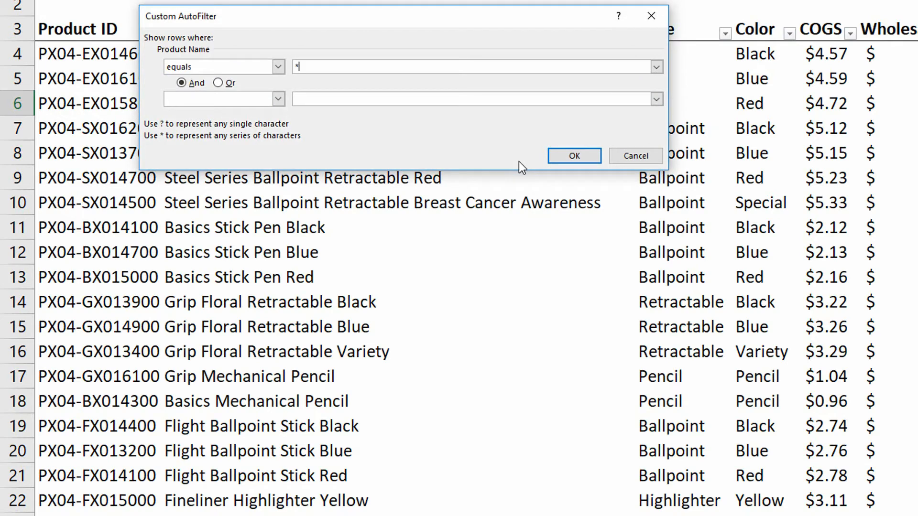
{"action": "type", "text": "*Highlighter*Variety*"}
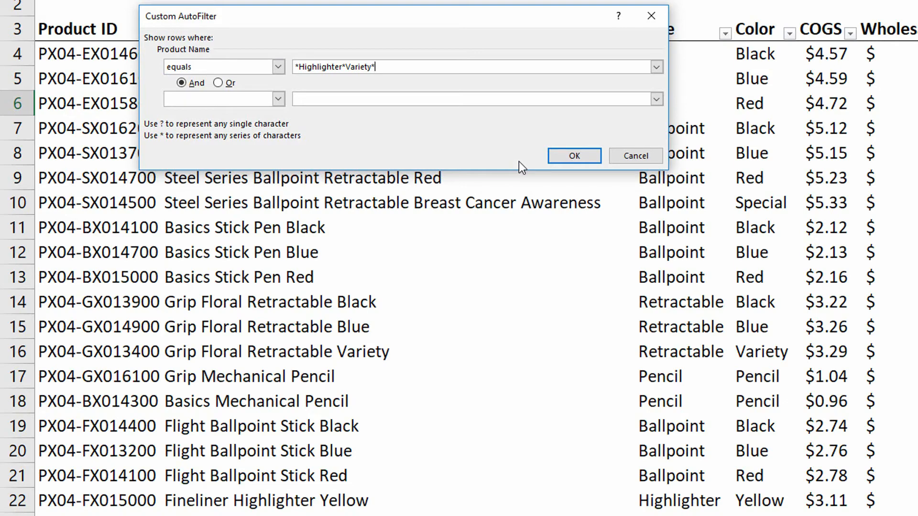
{"action": "left_click", "coordinate": [578, 157]}
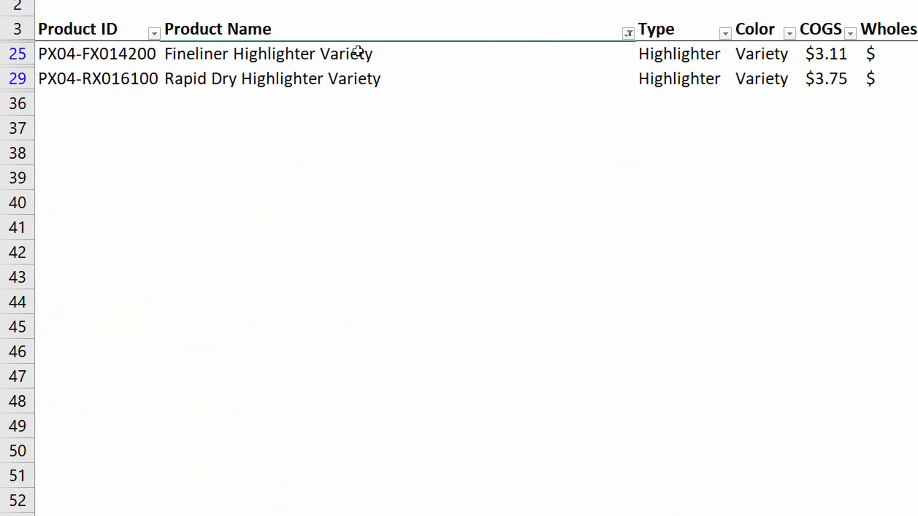
{"action": "left_click", "coordinate": [628, 34]}
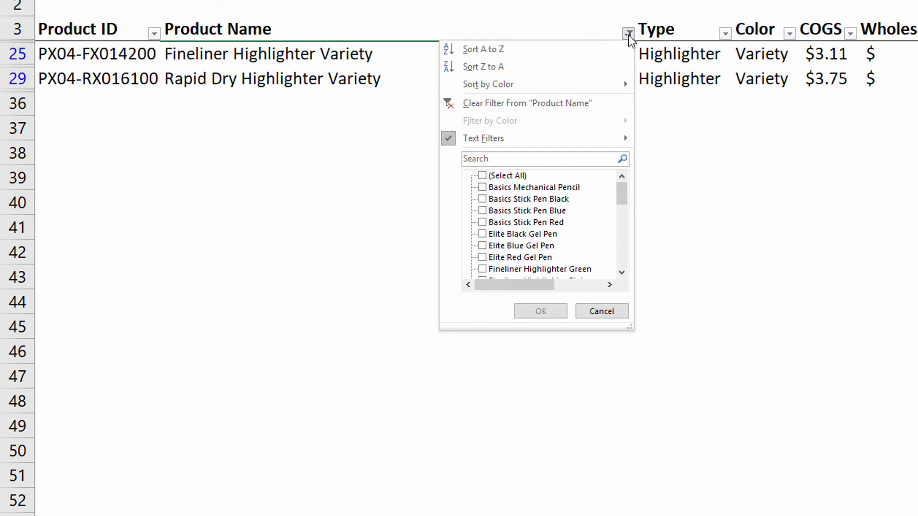
{"action": "left_click", "coordinate": [567, 101]}
{"action": "left_click", "coordinate": [455, 104]}
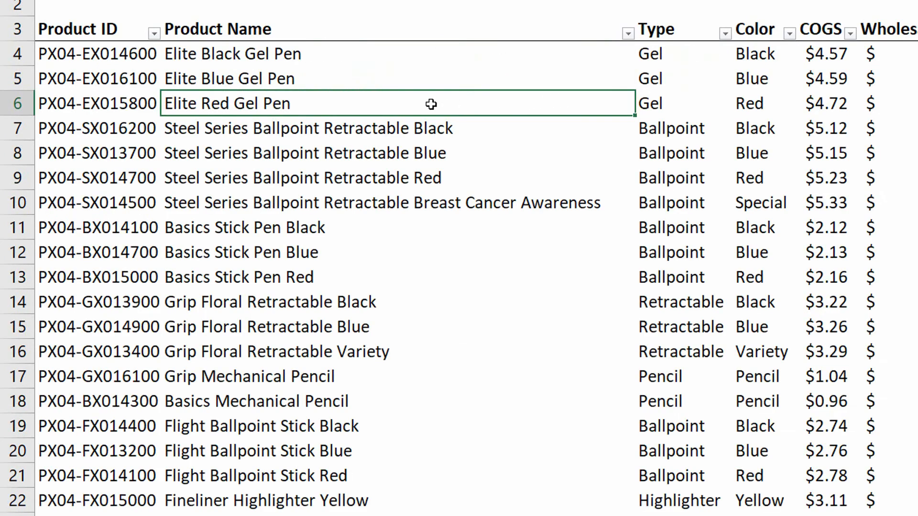
- Replace the Elite Black Gel Pen name in B4 with 'Highlighter Version 17A Variety Pack'
{"action": "left_click", "coordinate": [293, 57]}
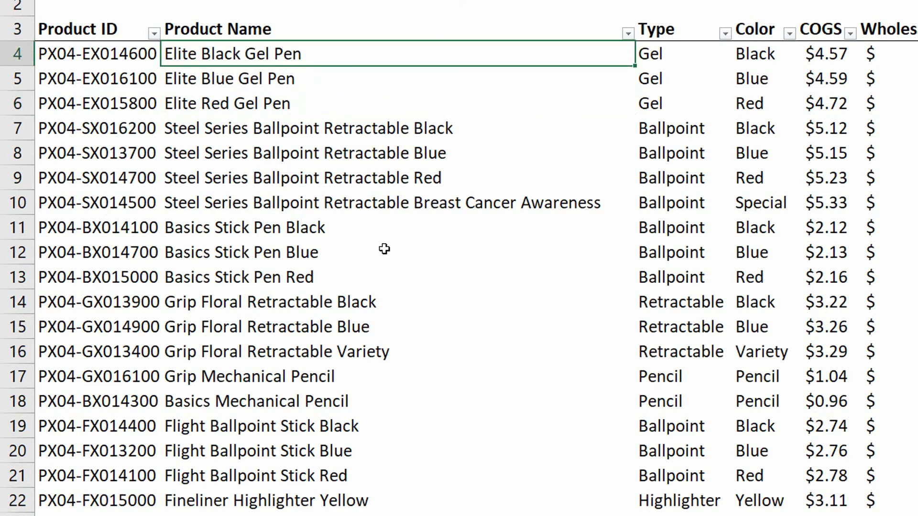
{"action": "key", "text": "BackSpace"}
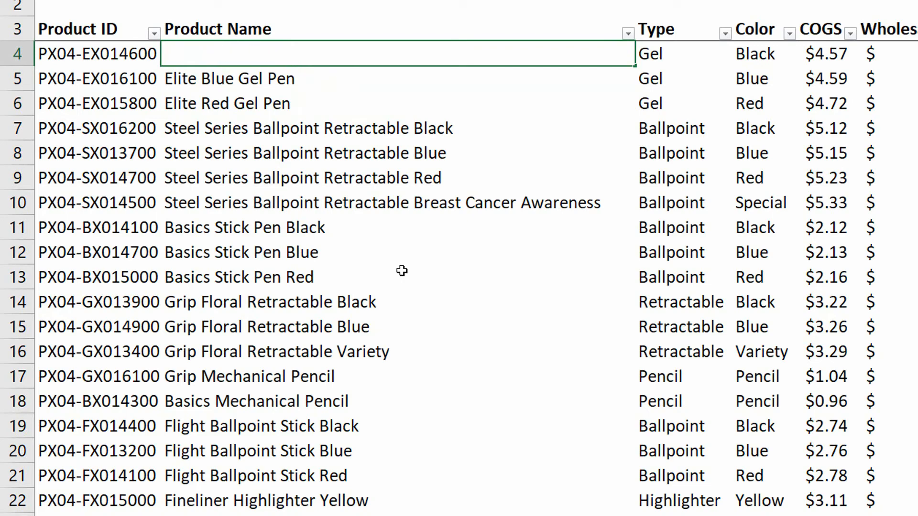
{"action": "type", "text": "Highlighter "}
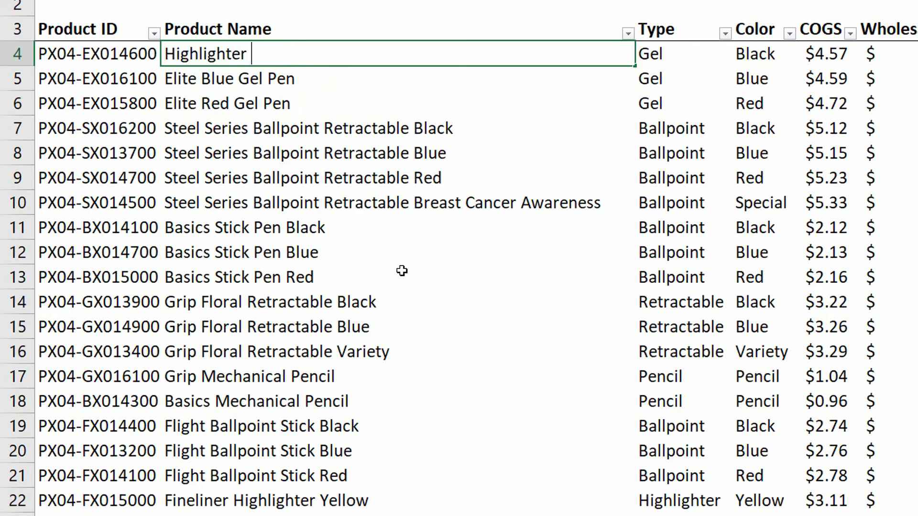
{"action": "type", "text": "Version "}
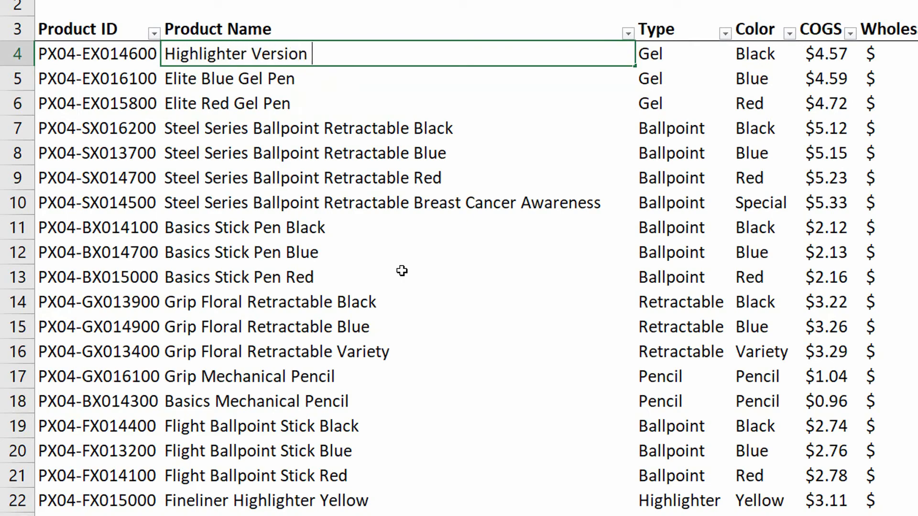
{"action": "type", "text": "17A Variety PAck"}
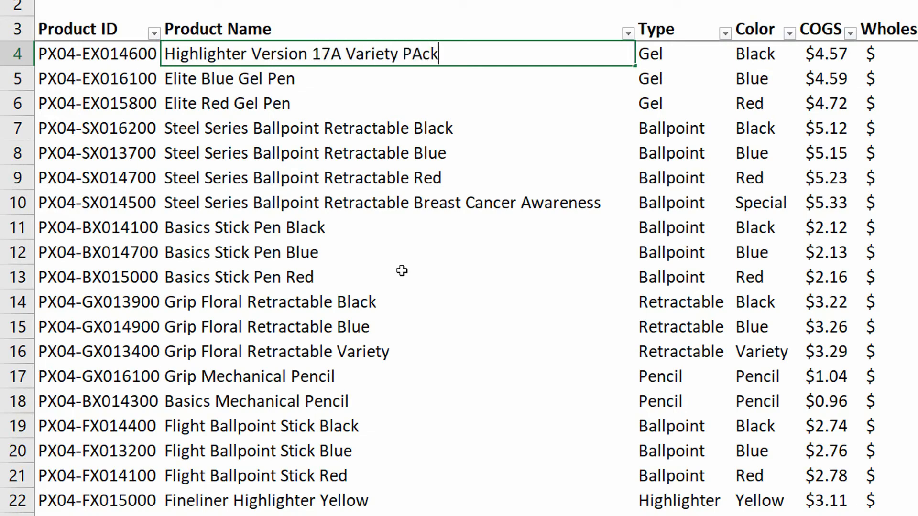
{"action": "key", "text": "BackSpace"}
{"action": "key", "text": "BackSpace"}
{"action": "key", "text": "BackSpace"}
{"action": "type", "text": "ack"}
{"action": "key", "text": "Return"}
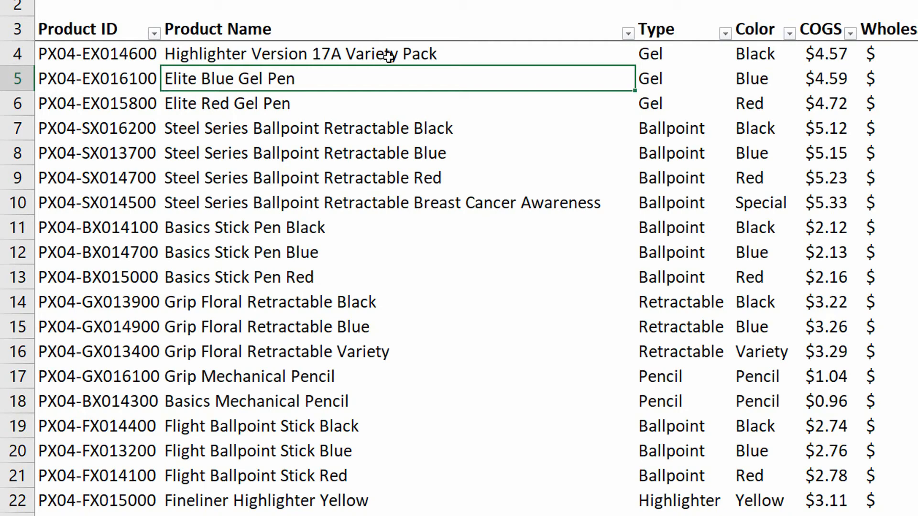
- Enter the pattern *Highlighter*Variety* in the Product Name custom text filter
{"action": "left_click", "coordinate": [629, 33]}
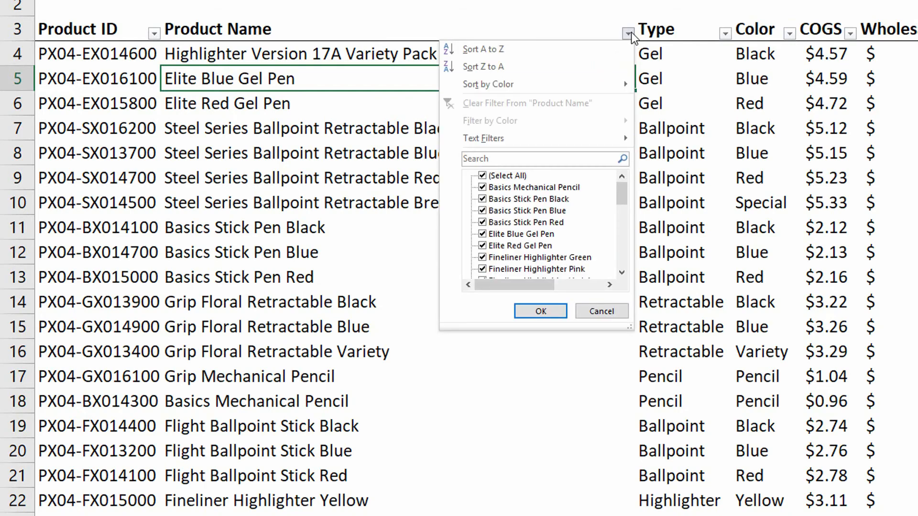
{"action": "mouse_move", "coordinate": [562, 146]}
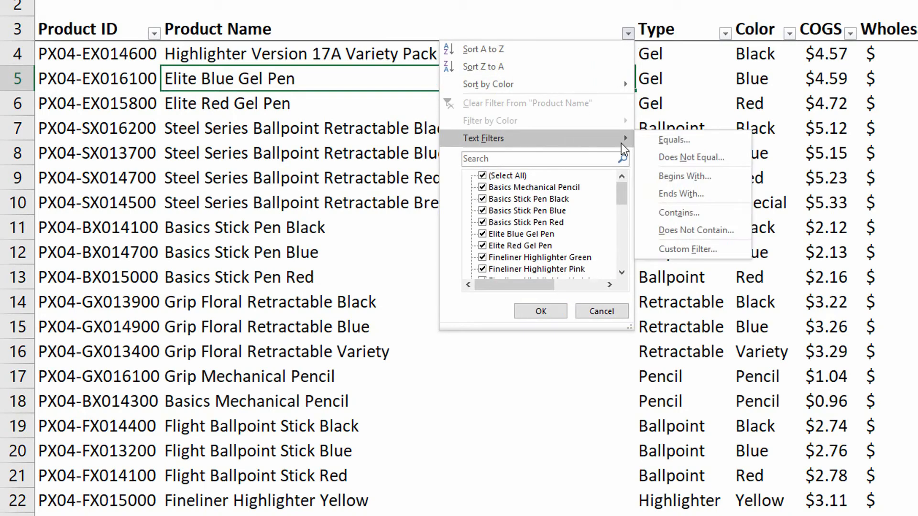
{"action": "left_click", "coordinate": [701, 249]}
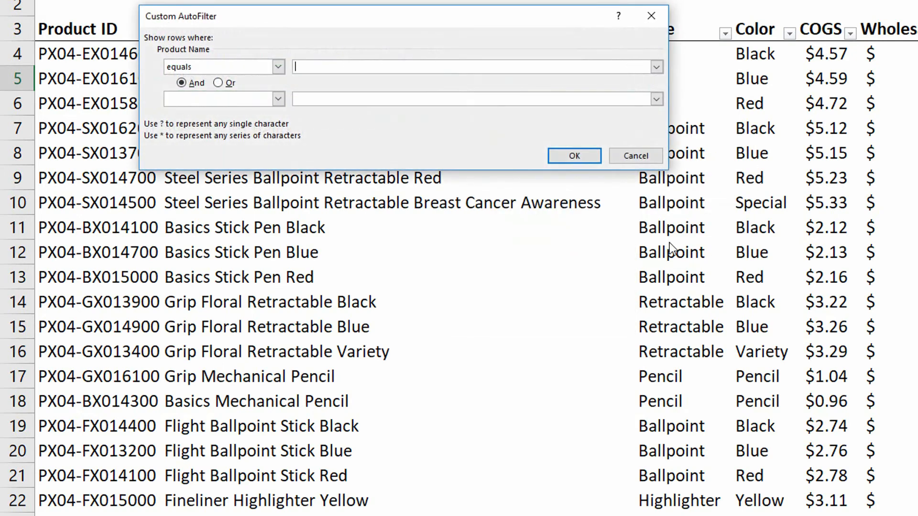
{"action": "type", "text": "*Highlighter"}
{"action": "left_click_drag", "start_coordinate": [420, 34], "coordinate": [766, 38]}
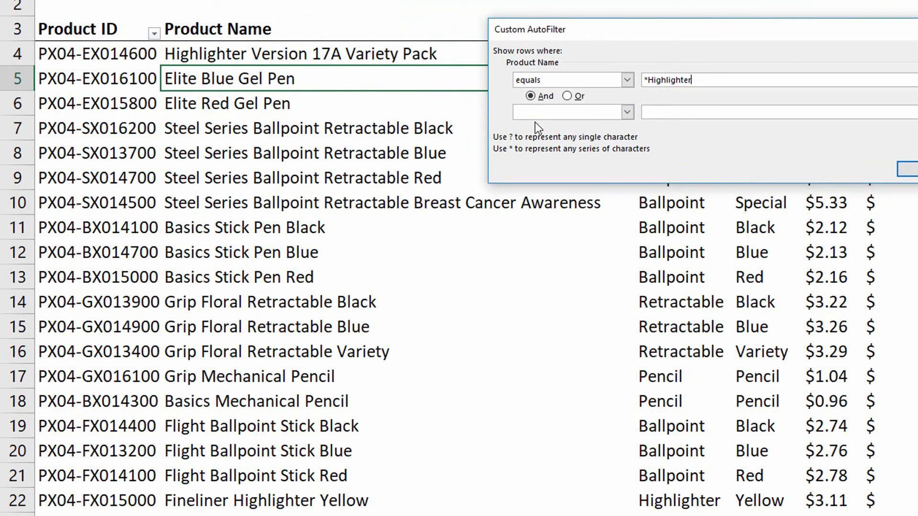
{"action": "type", "text": "*Varierty"}
{"action": "key", "text": "BackSpace"}
{"action": "key", "text": "BackSpace"}
{"action": "key", "text": "BackSpace"}
{"action": "key", "text": "BackSpace"}
{"action": "type", "text": "ety*"}
- Apply the *Highlighter*Variety* filter and check the Fineliner and Version 17A matches
{"action": "left_click", "coordinate": [907, 169]}
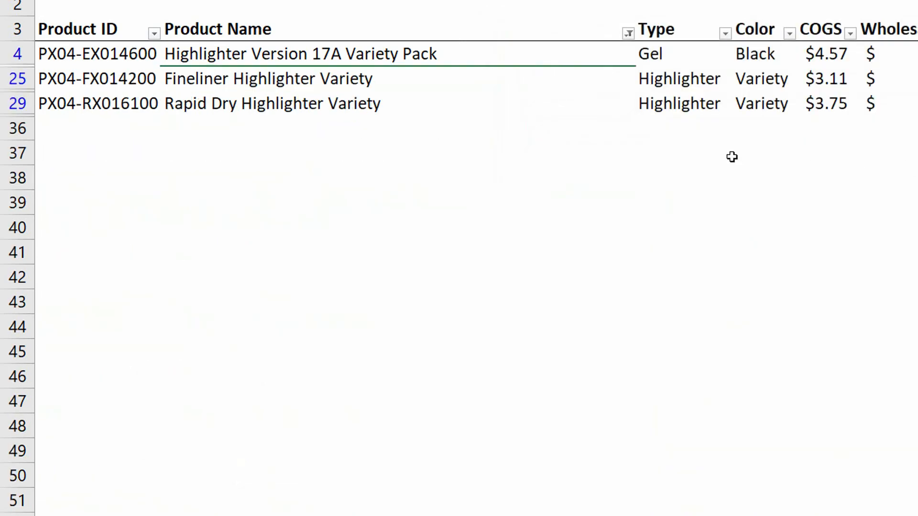
{"action": "left_click", "coordinate": [297, 86]}
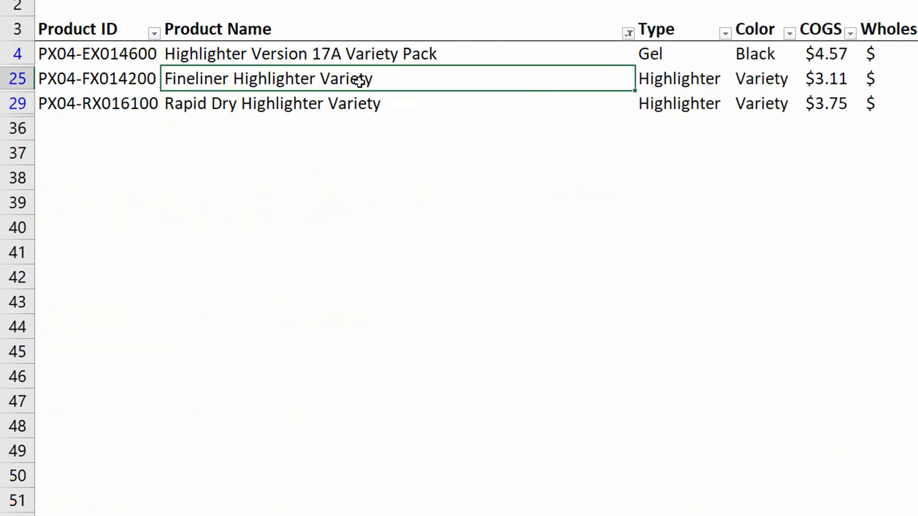
{"action": "left_click", "coordinate": [258, 57]}
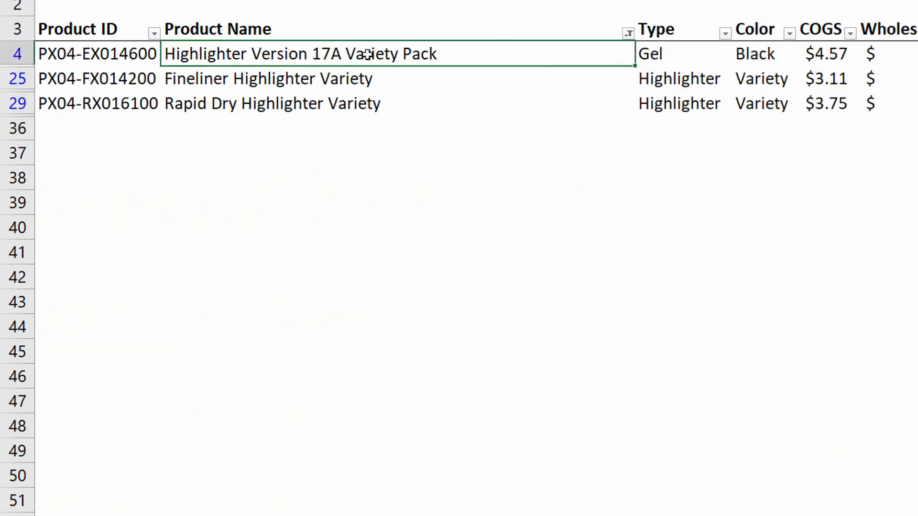